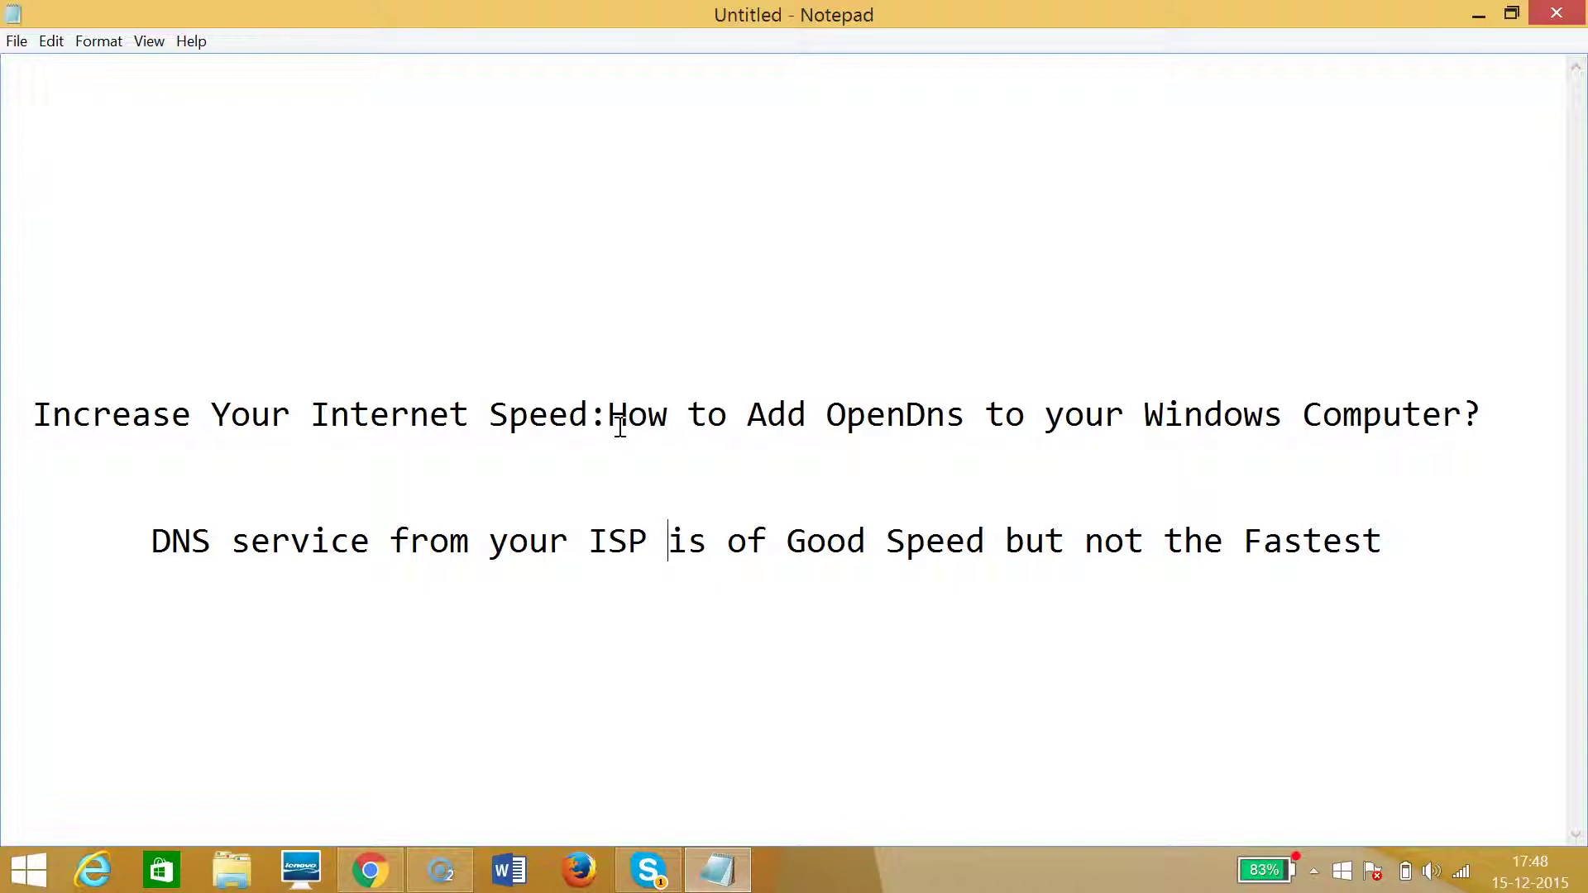
# - Minimize Notepad and search the computer for Control Panel from the Search charm
pyautogui.click(1477, 15)
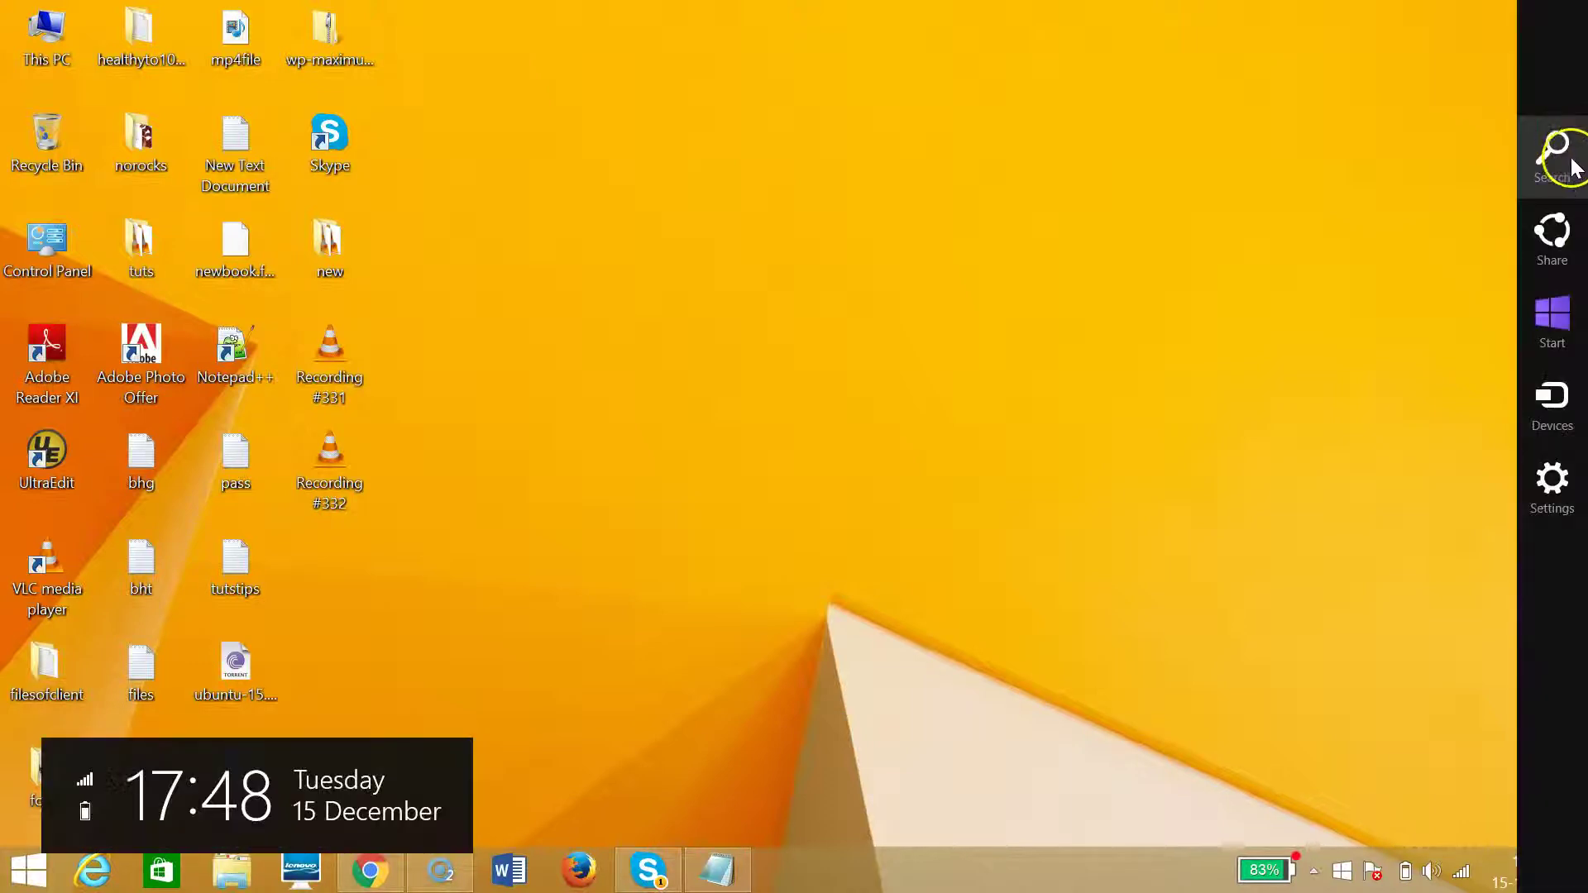
pyautogui.click(1567, 162)
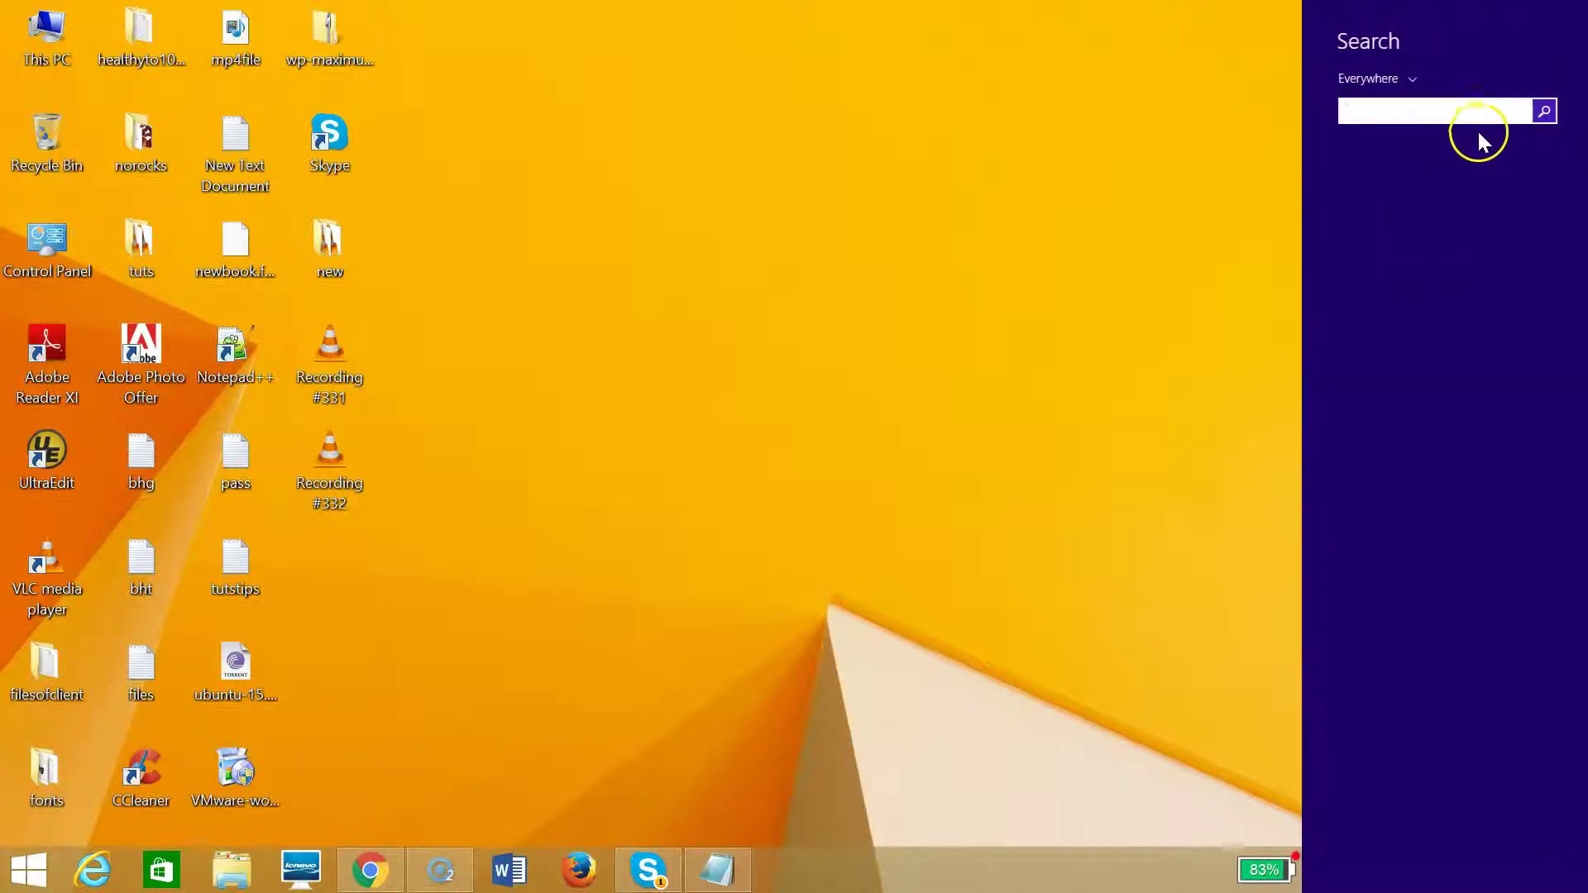
pyautogui.click(1437, 109)
pyautogui.write('cont')
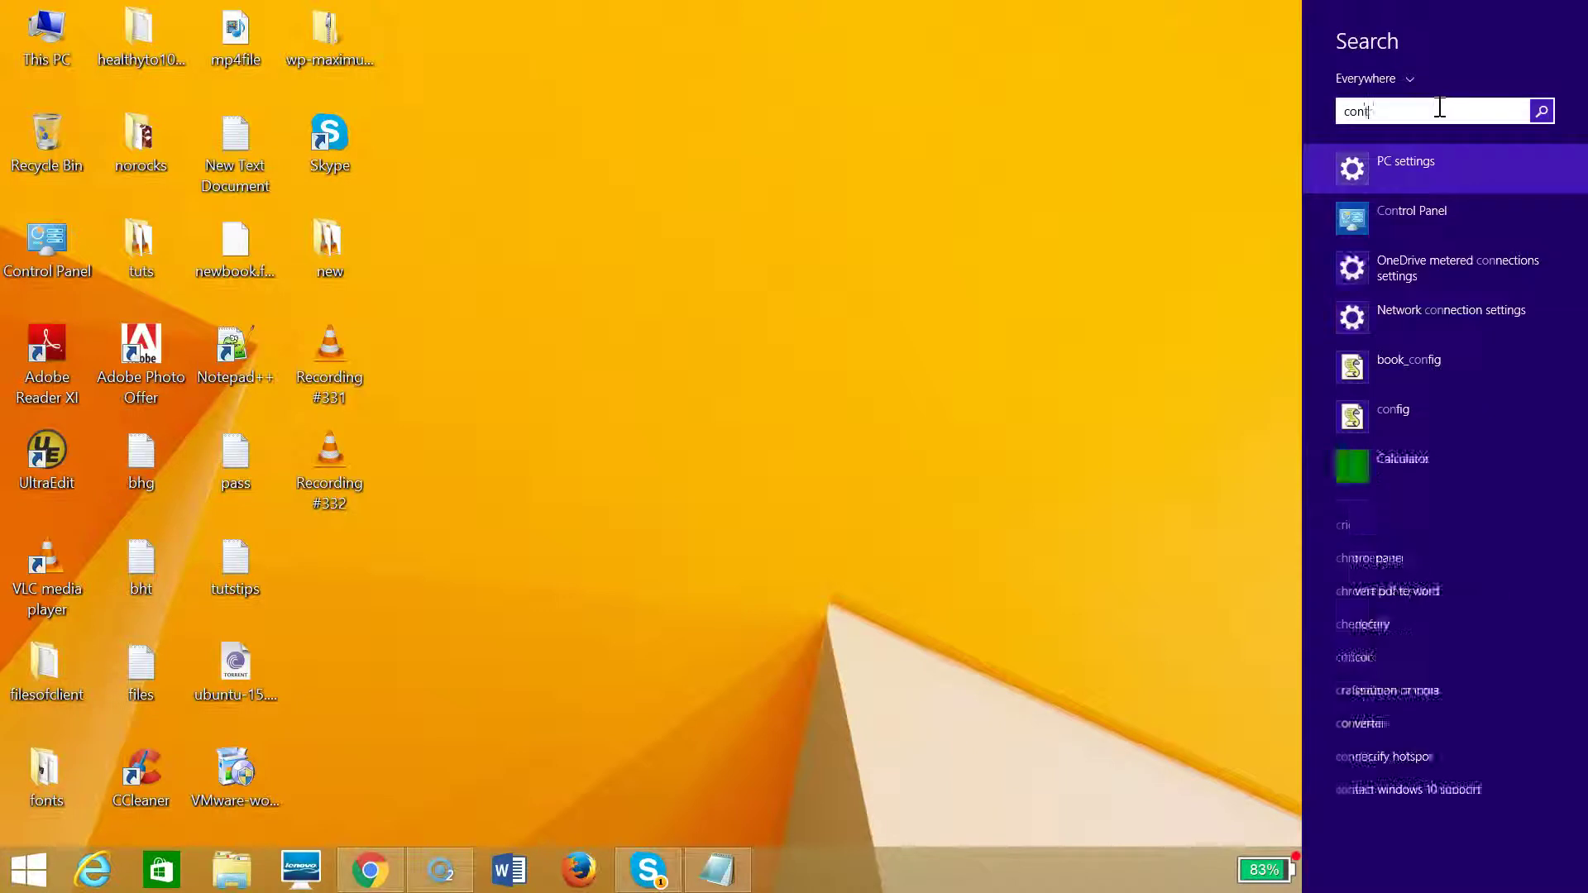
pyautogui.write('rol')
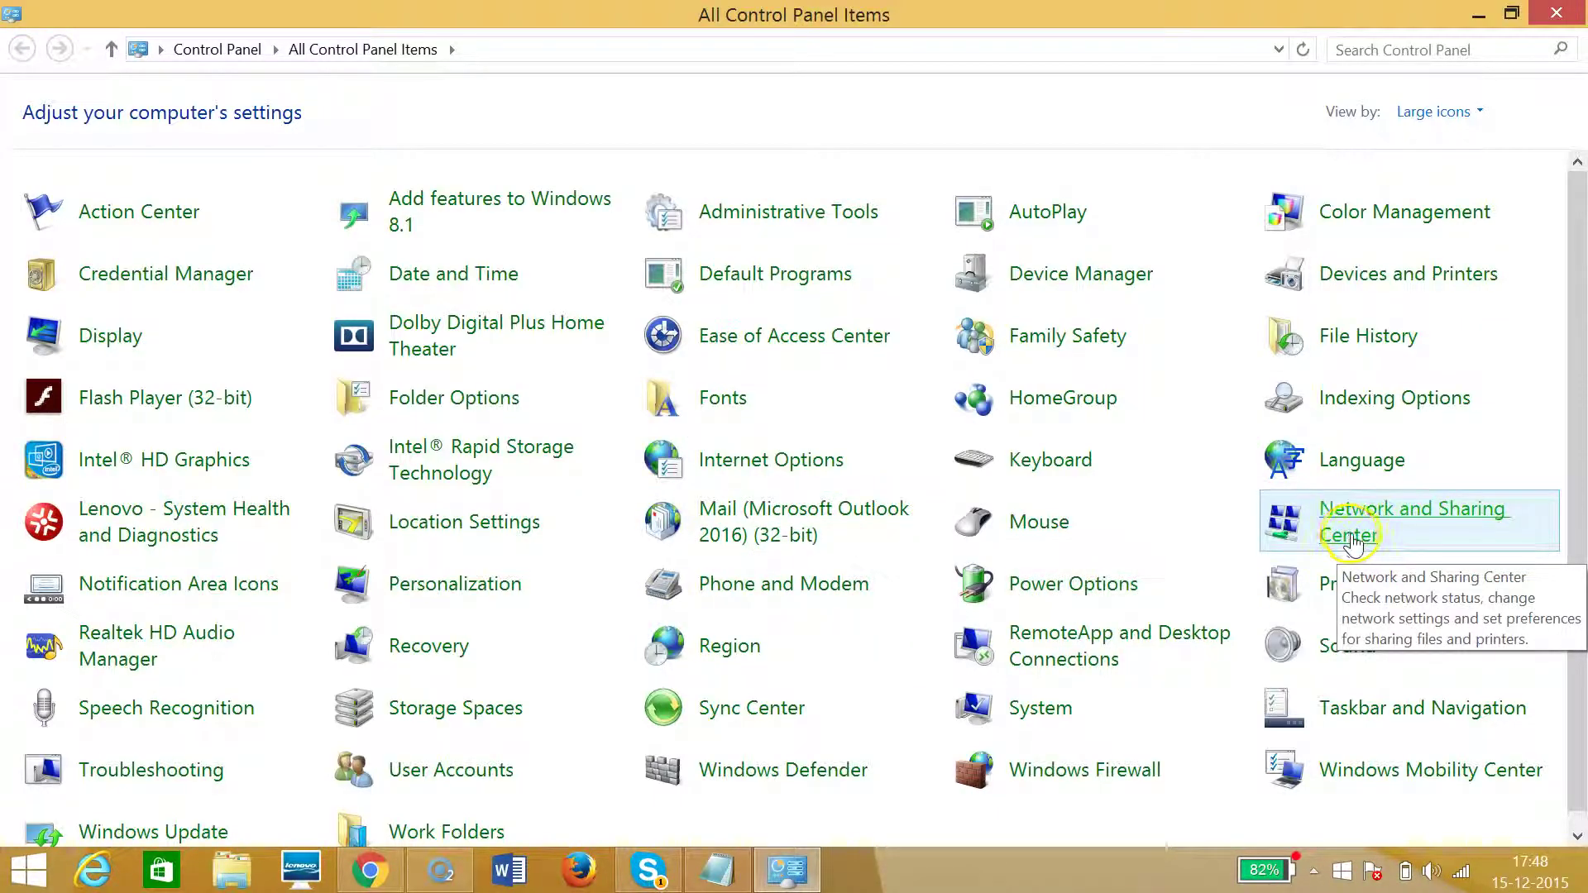
# - Open Network and Sharing Center and show the status of the MTNL61 Wi-Fi connection
pyautogui.click(1350, 540)
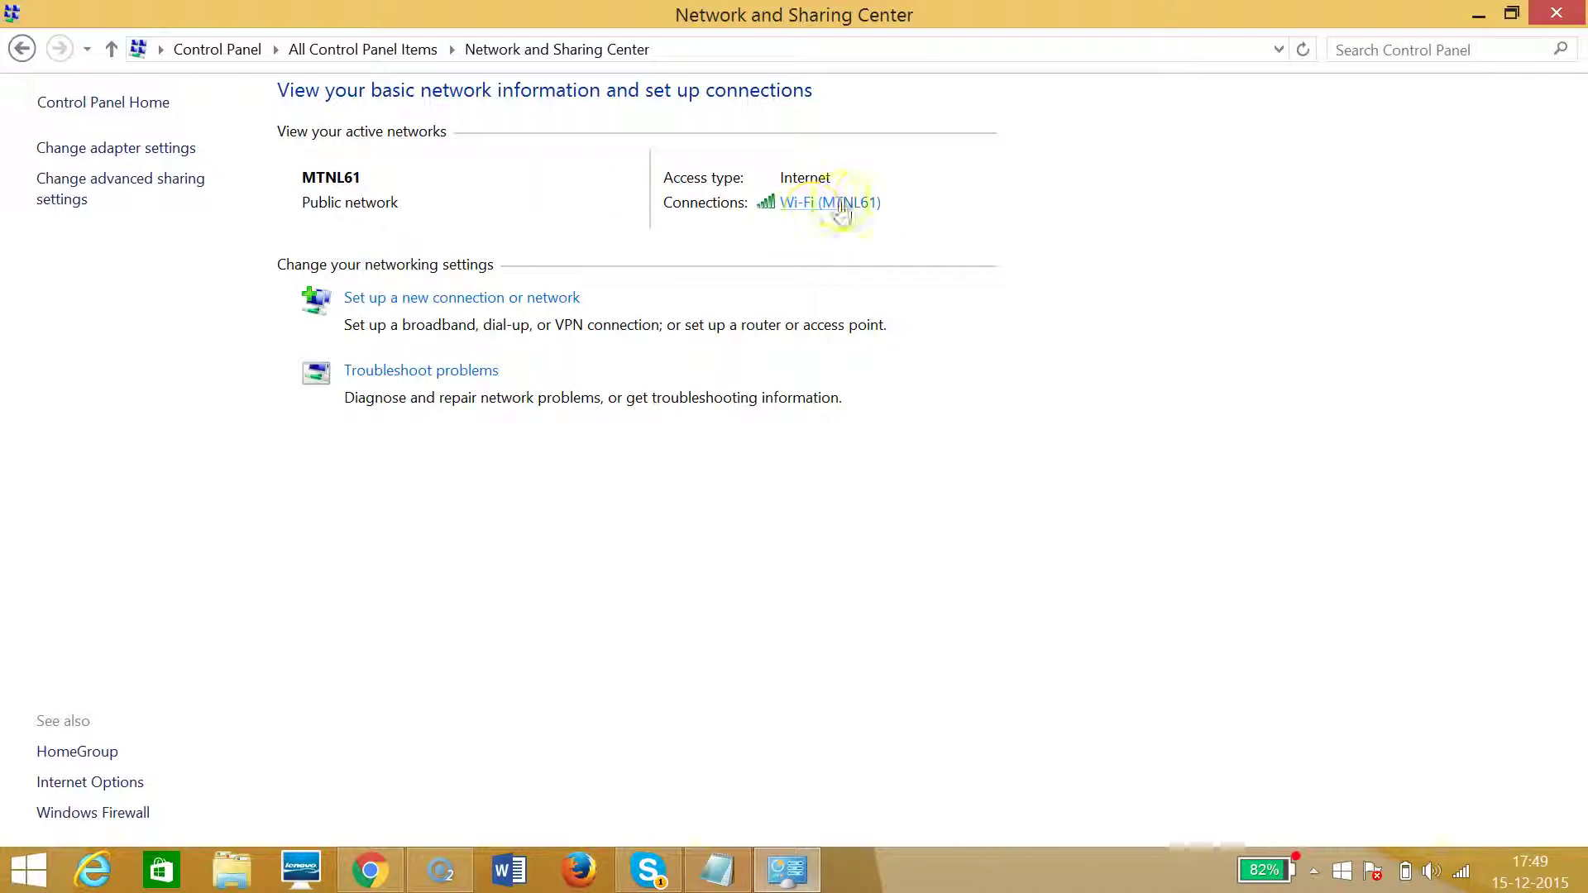
pyautogui.click(844, 205)
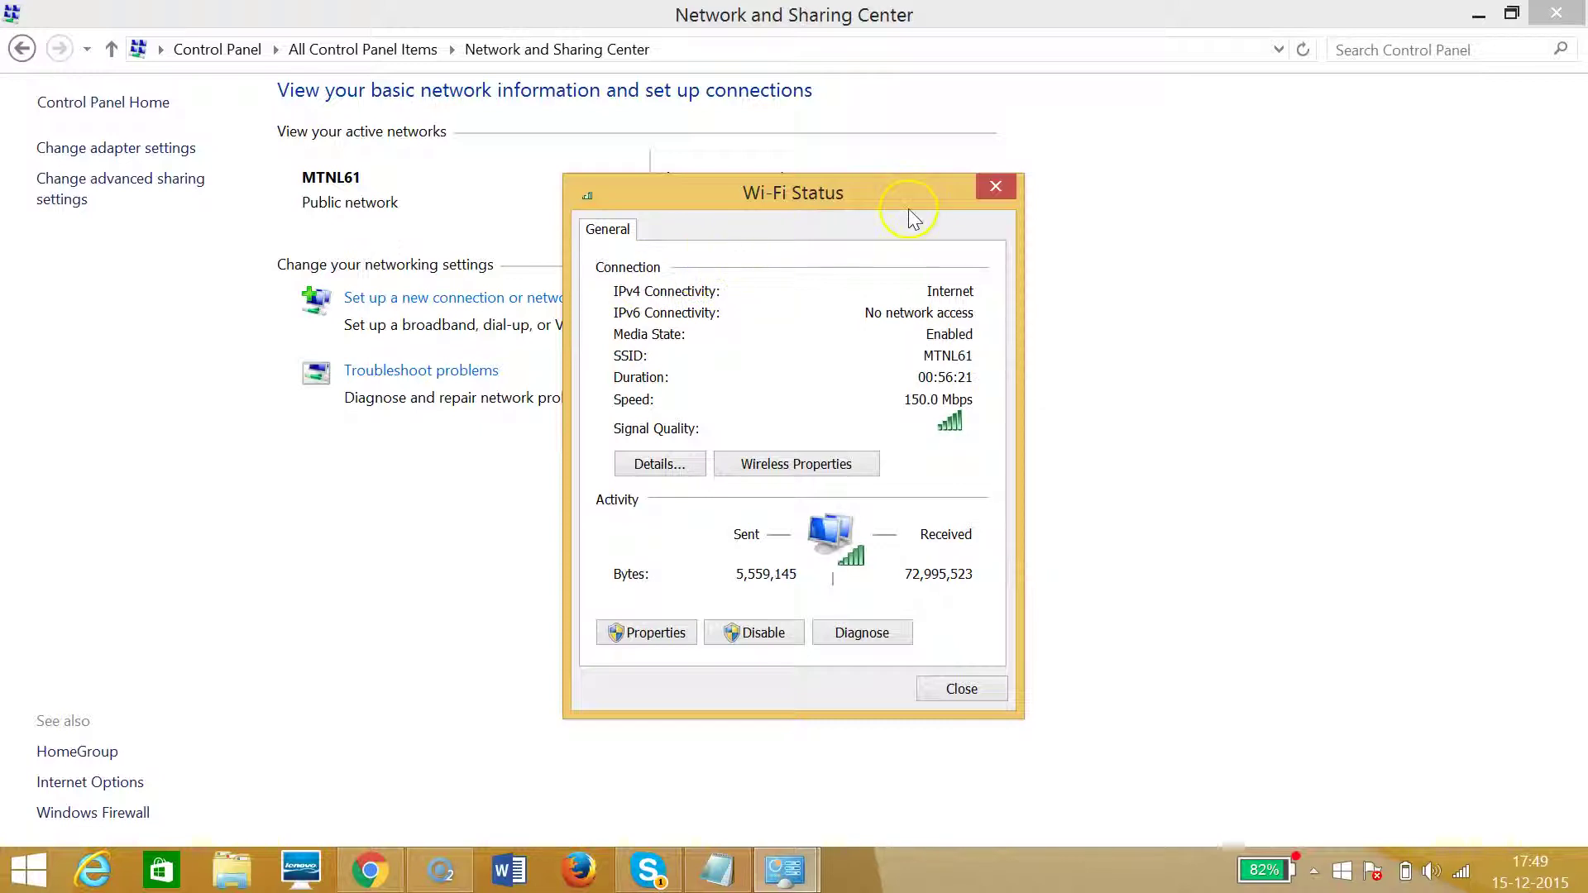
# - Open the Internet Protocol Version 4 (TCP/IPv4) properties from the Wi-Fi adapter's properties
pyautogui.click(644, 641)
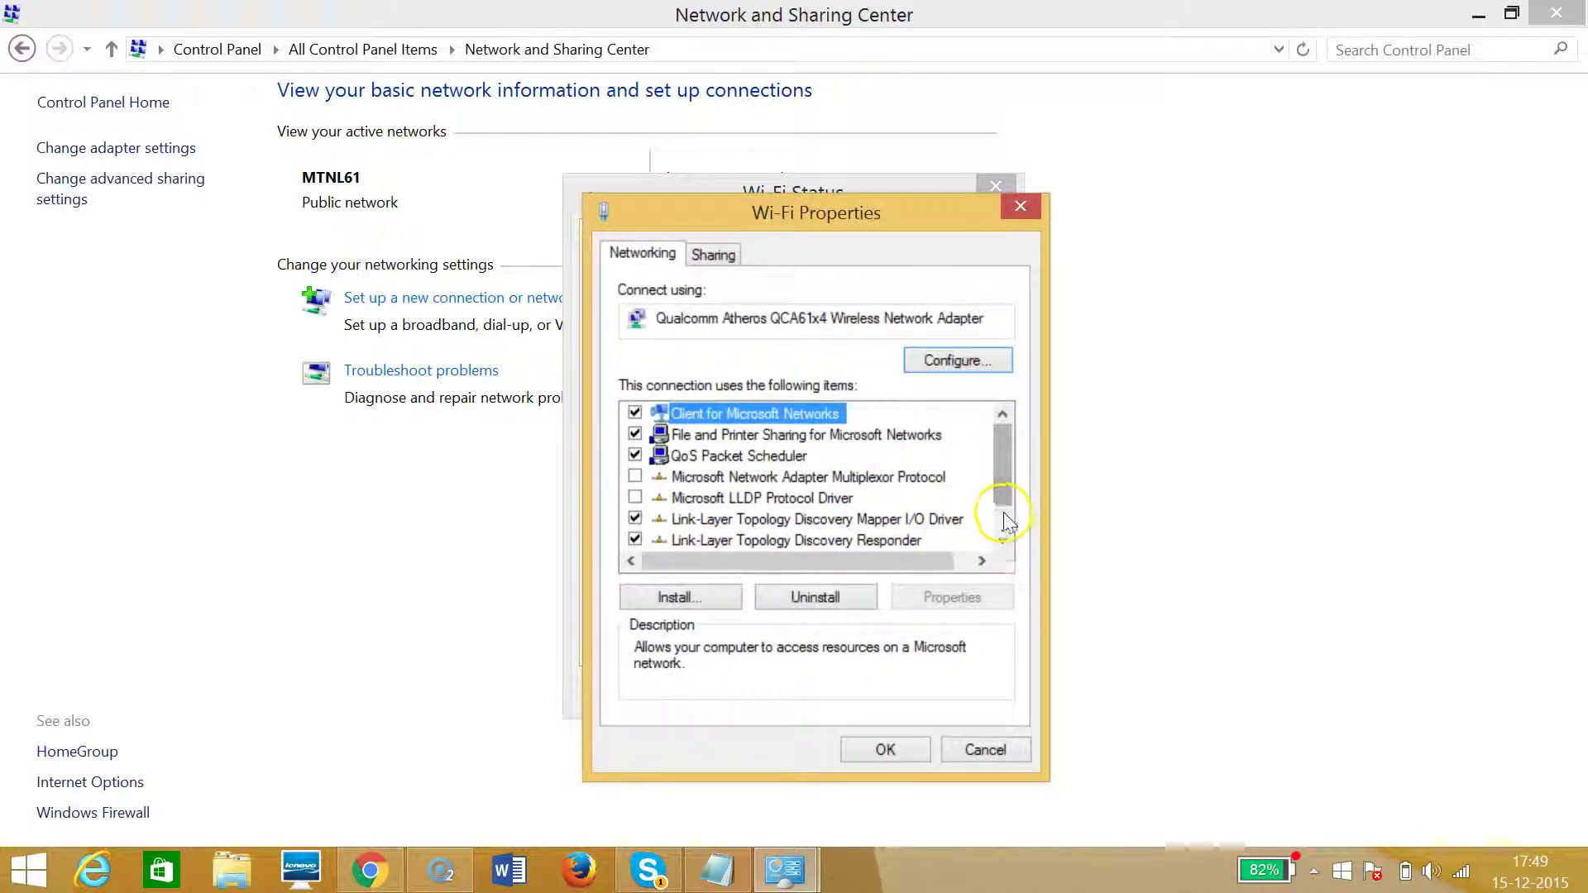
pyautogui.scroll(-1, 1004, 512)
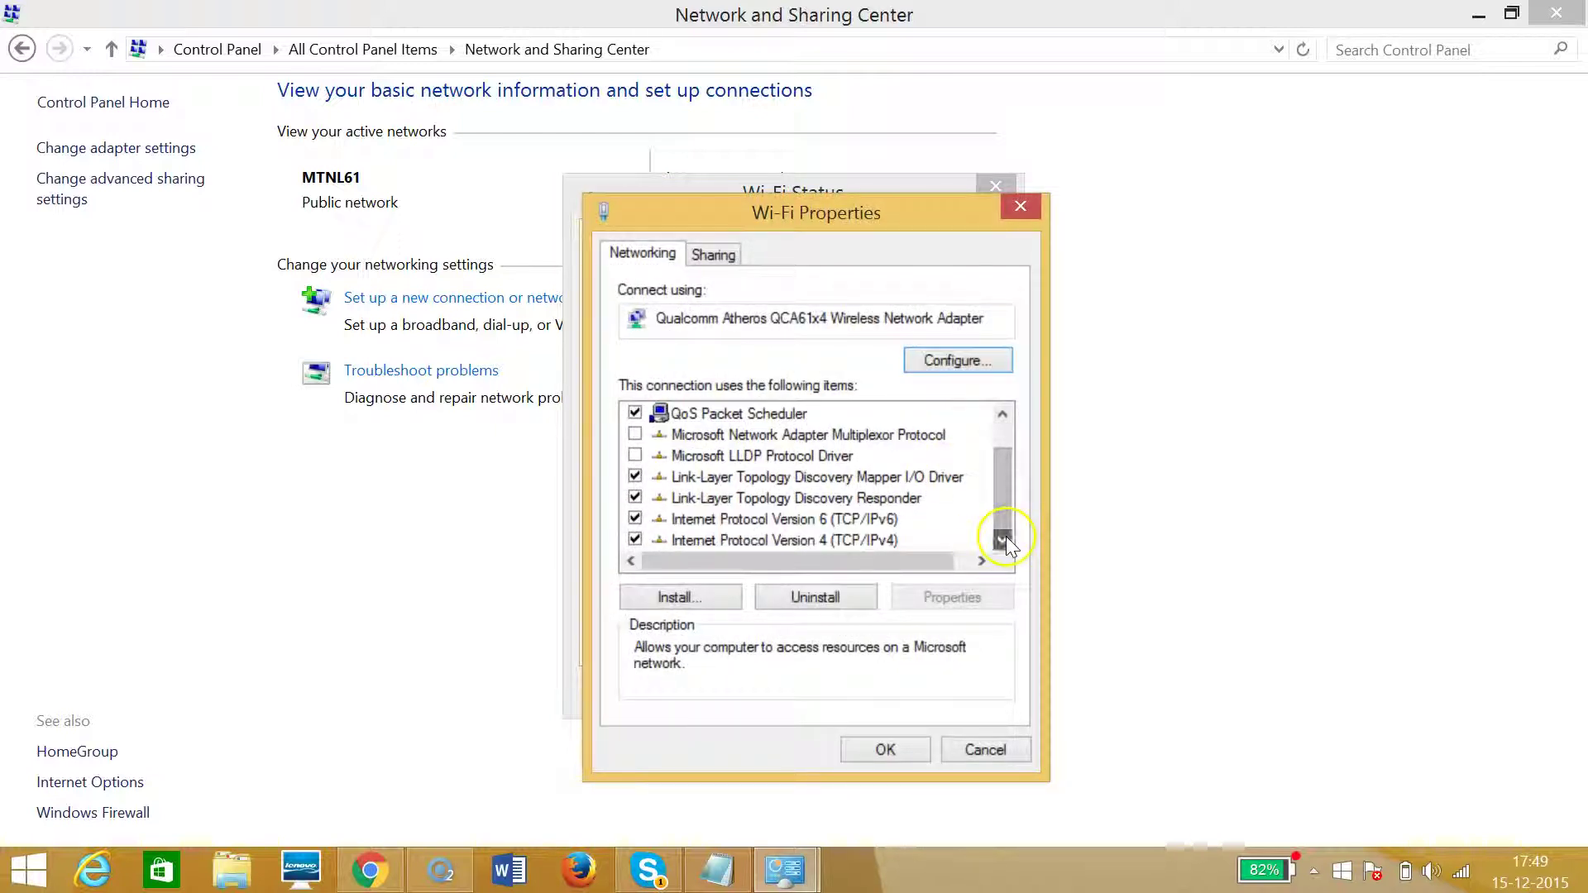
pyautogui.click(776, 541)
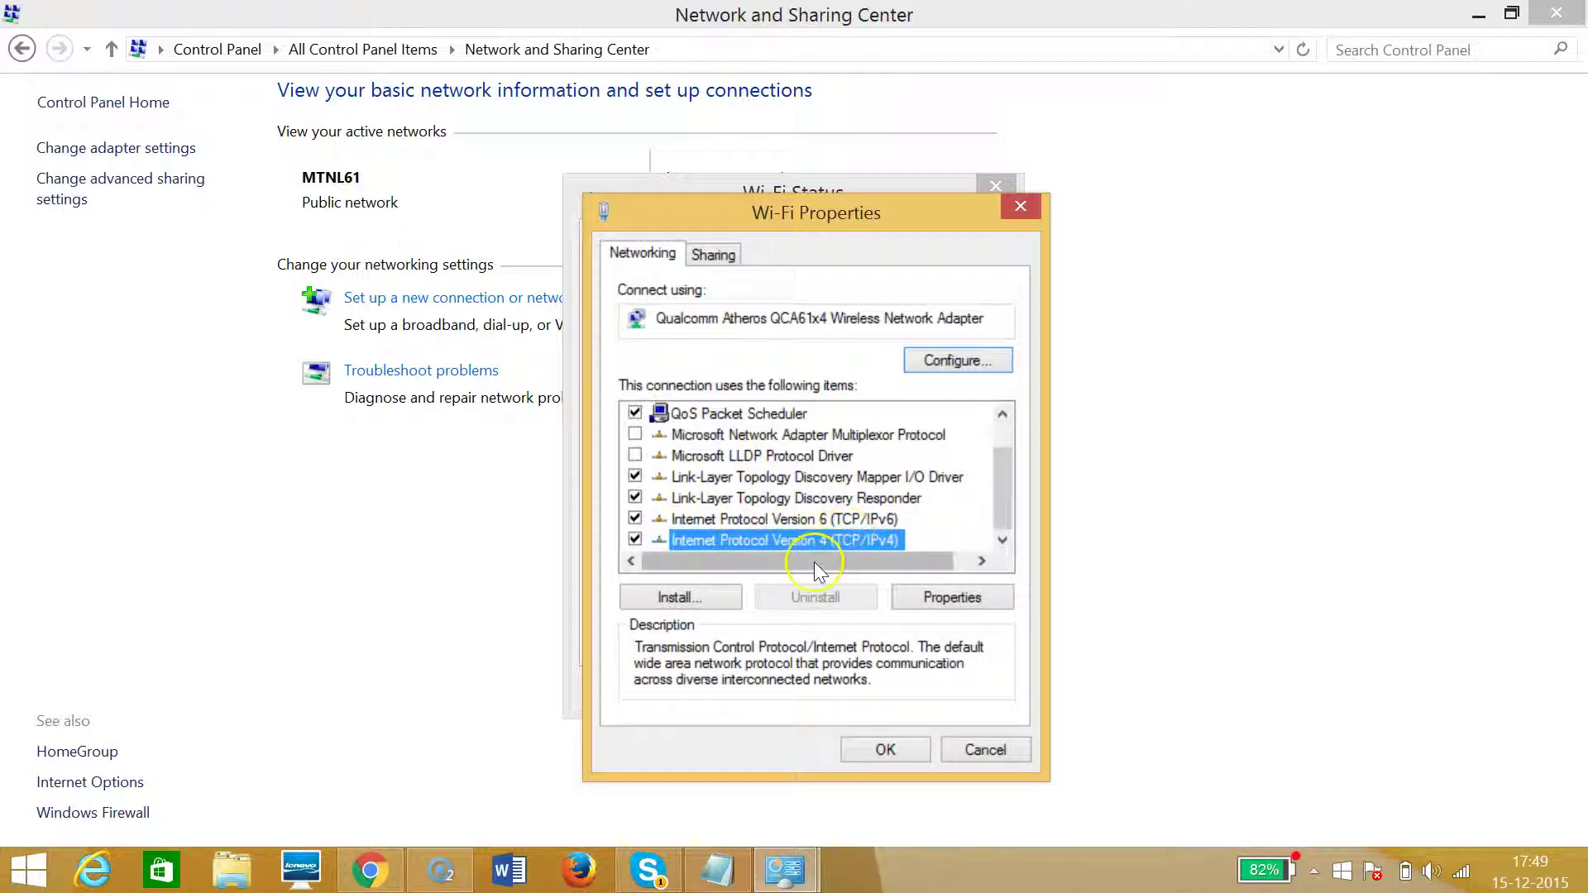
pyautogui.click(936, 597)
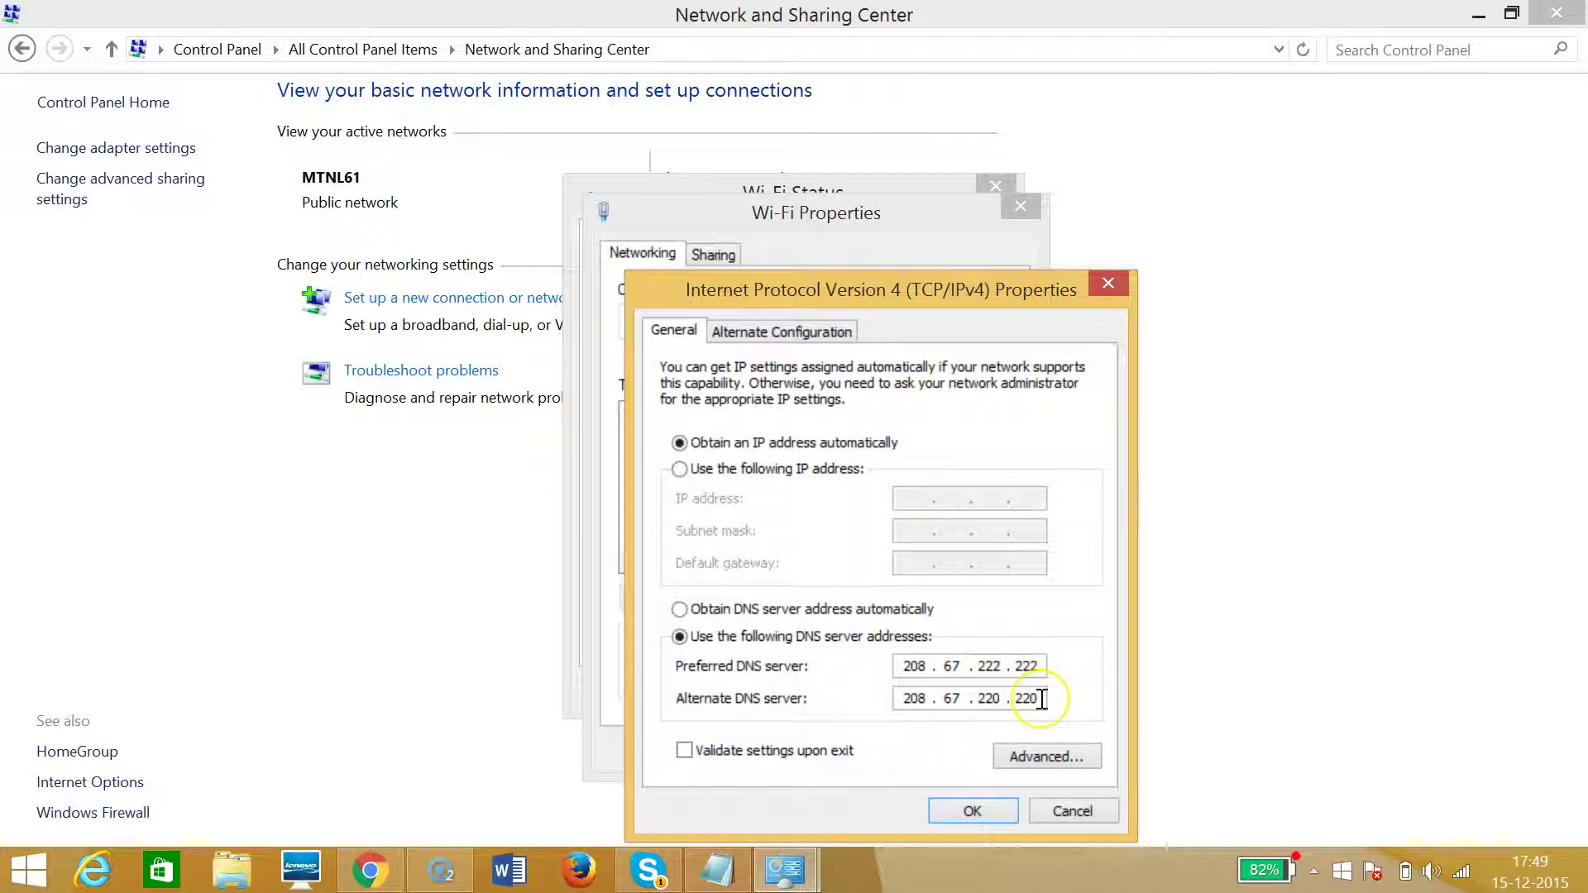
# - Save DNS servers 208.67.222.222 and 208.67.220.220, then close the Wi-Fi dialogs and network window
pyautogui.click(975, 816)
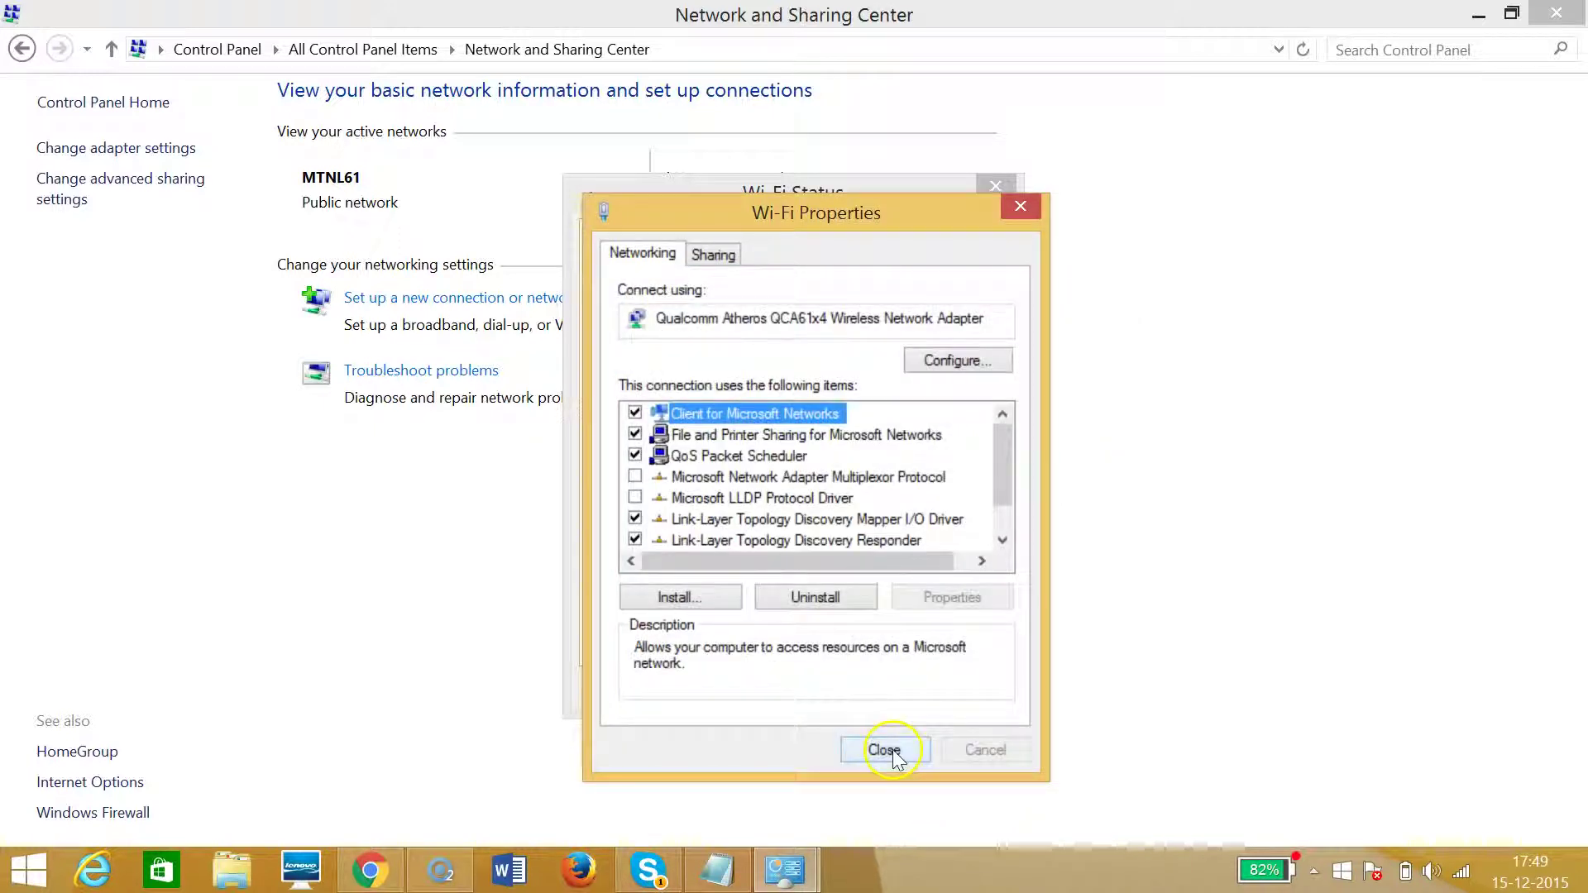
pyautogui.click(885, 749)
pyautogui.click(951, 690)
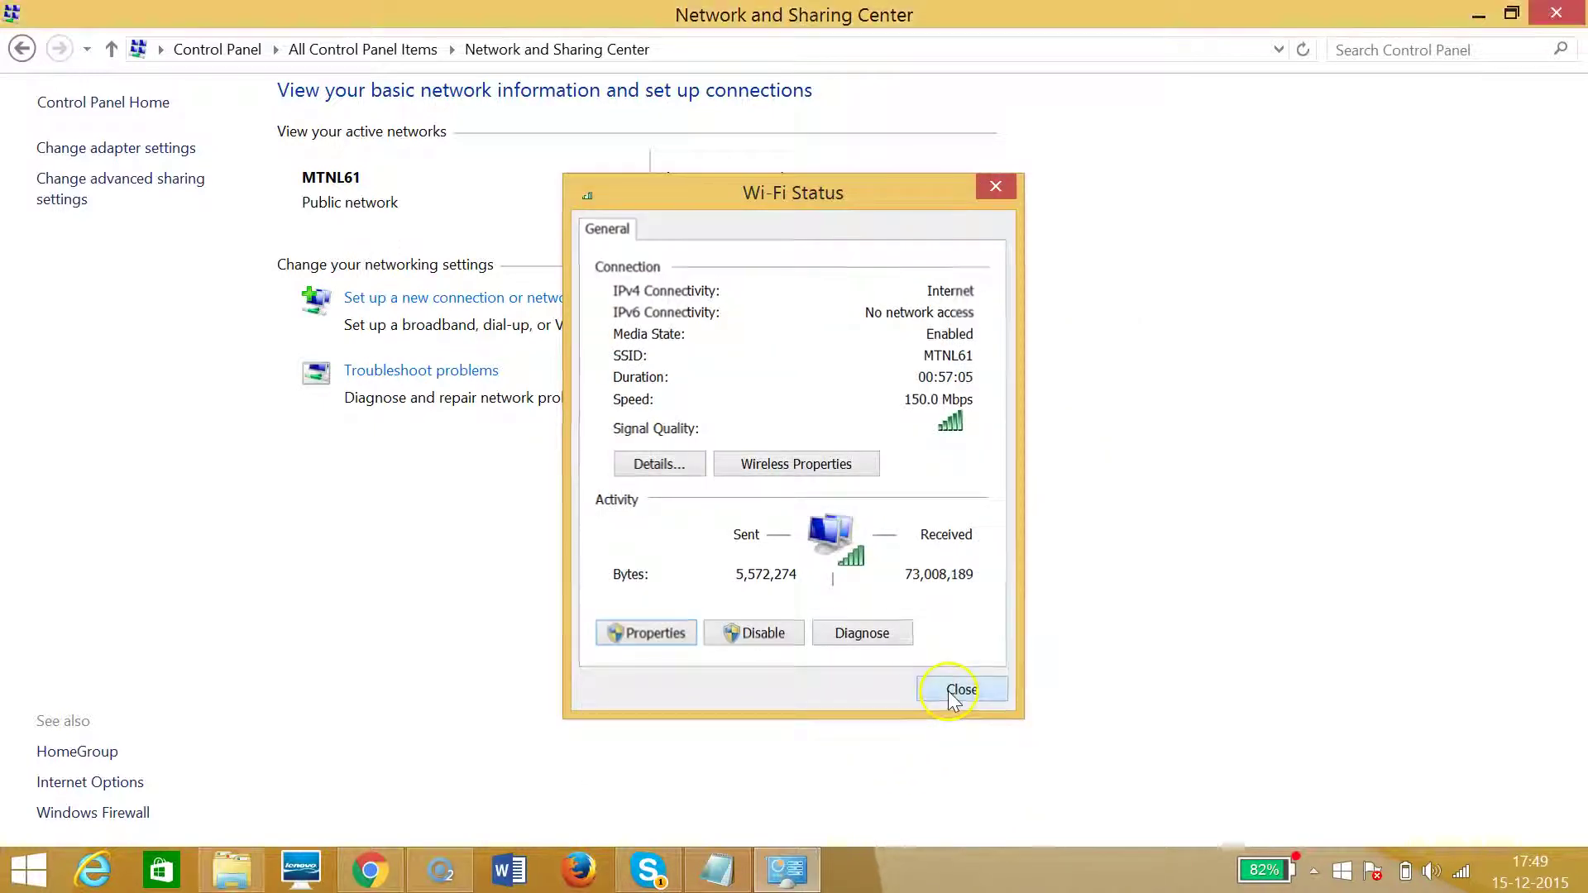
pyautogui.click(1556, 13)
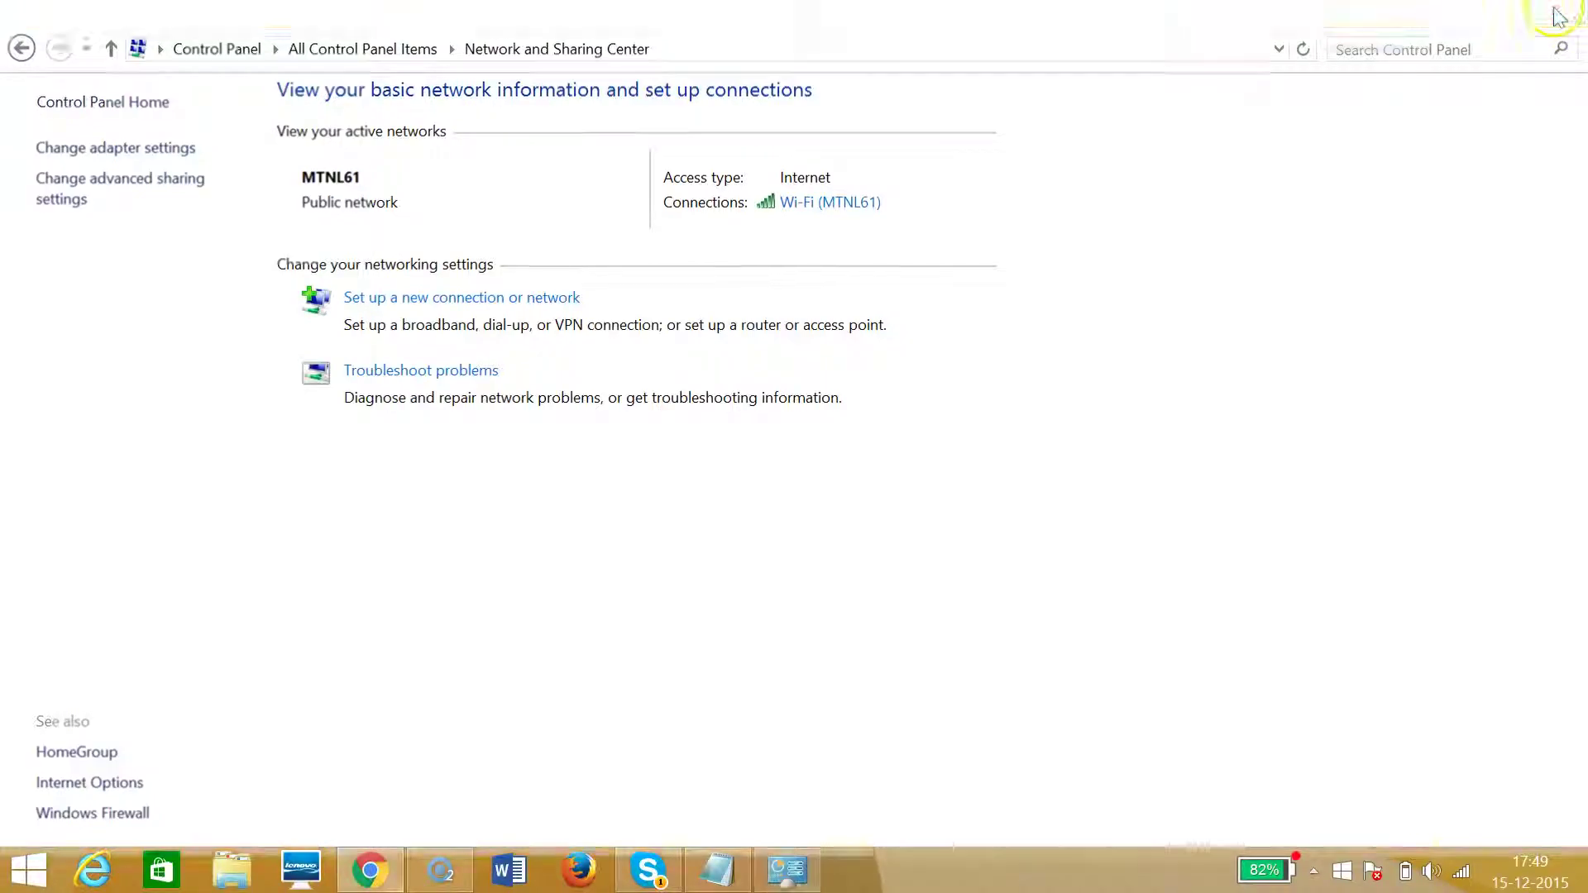
# - Restore the OpenDNS Notepad notes from the taskbar
pyautogui.click(717, 870)
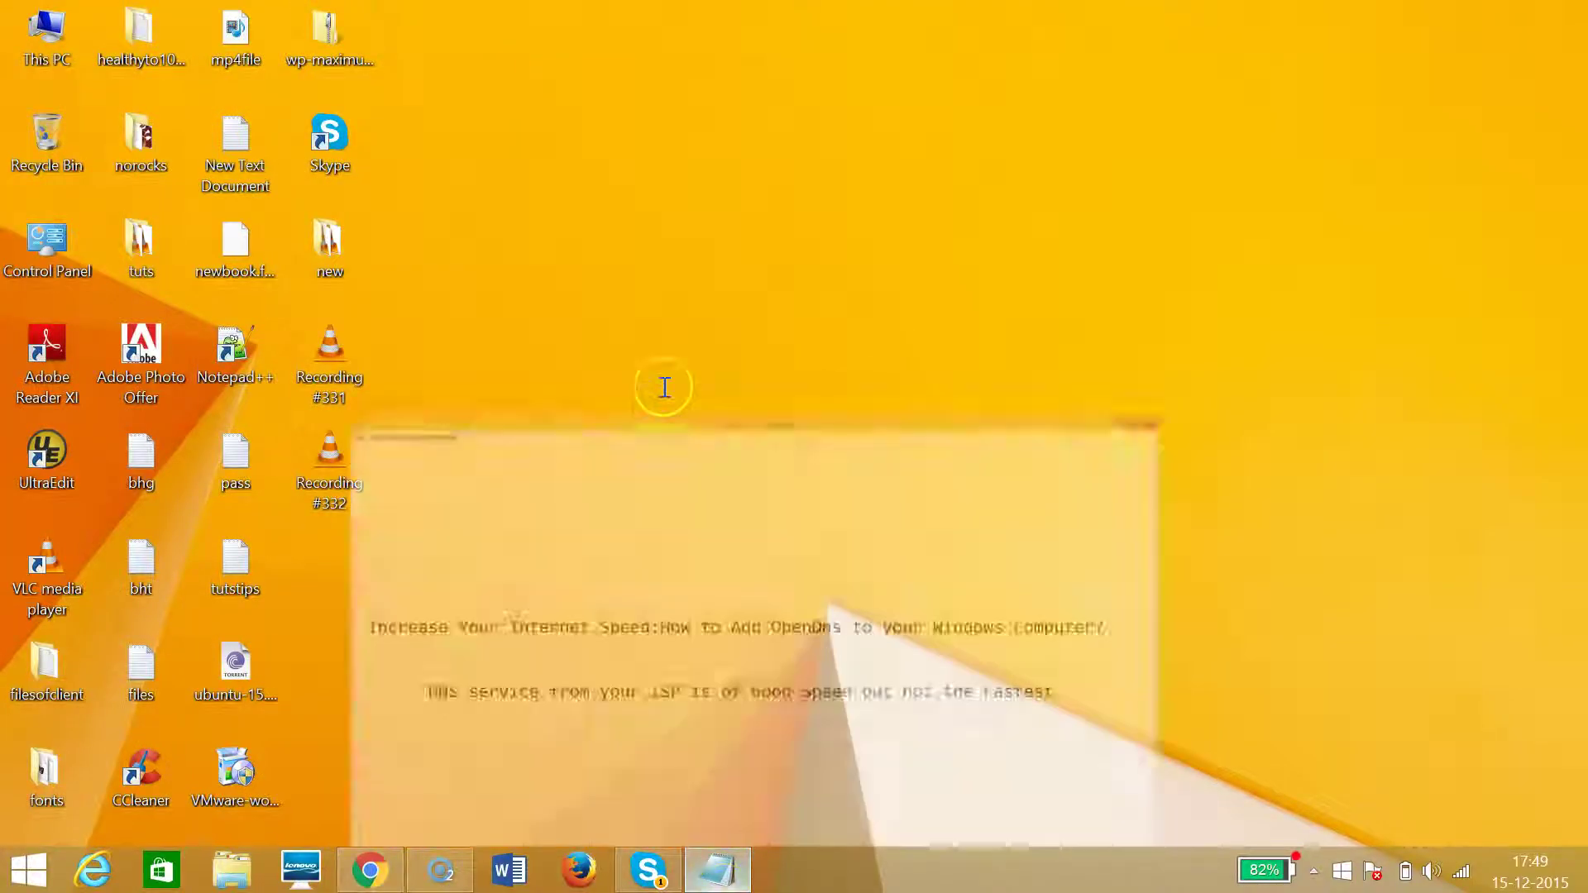